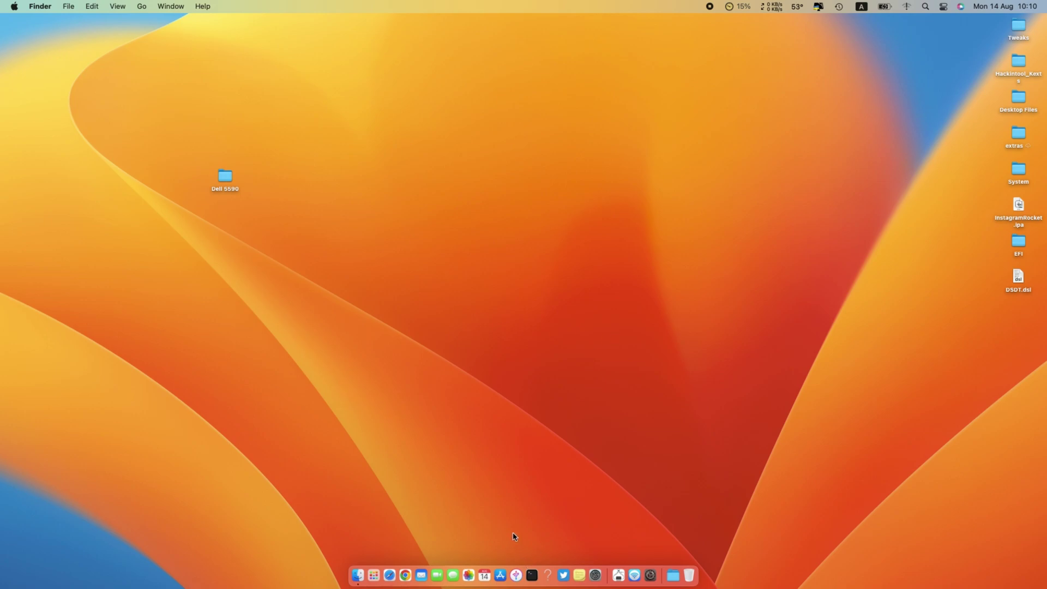
- Open the desktop's Dell 5590 folder, showing Bluetooth, Wifi and OpenCore Configurator inside
{"action": "right_click", "coordinate": [329, 158]}
{"action": "left_click", "coordinate": [229, 167]}
{"action": "left_click_drag", "start_coordinate": [232, 175], "coordinate": [287, 104]}
{"action": "left_click", "coordinate": [286, 105]}
{"action": "double_click", "coordinate": [285, 106]}
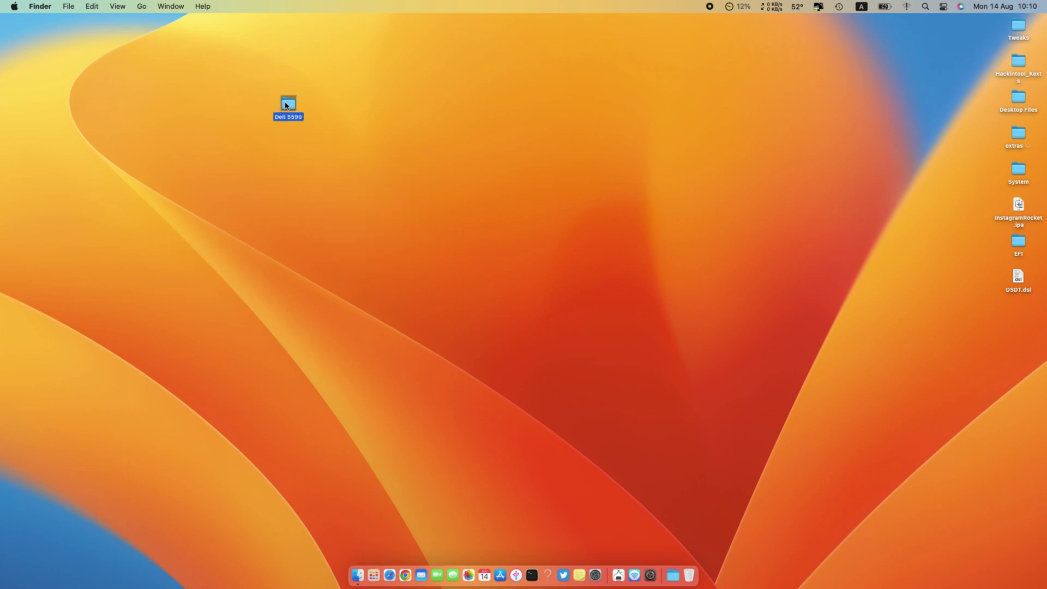
{"action": "left_click_drag", "start_coordinate": [549, 108], "coordinate": [319, 112]}
{"action": "left_click", "coordinate": [583, 329]}
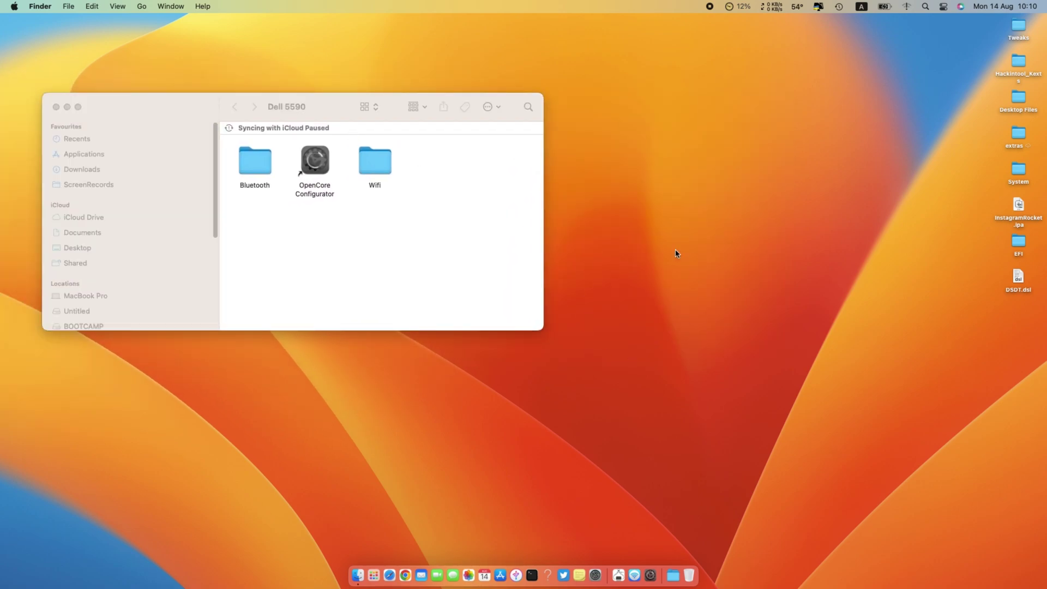
- In System Settings, confirm Wi-Fi won't turn on, also checking the menu-bar Wi-Fi status
{"action": "left_click", "coordinate": [595, 545]}
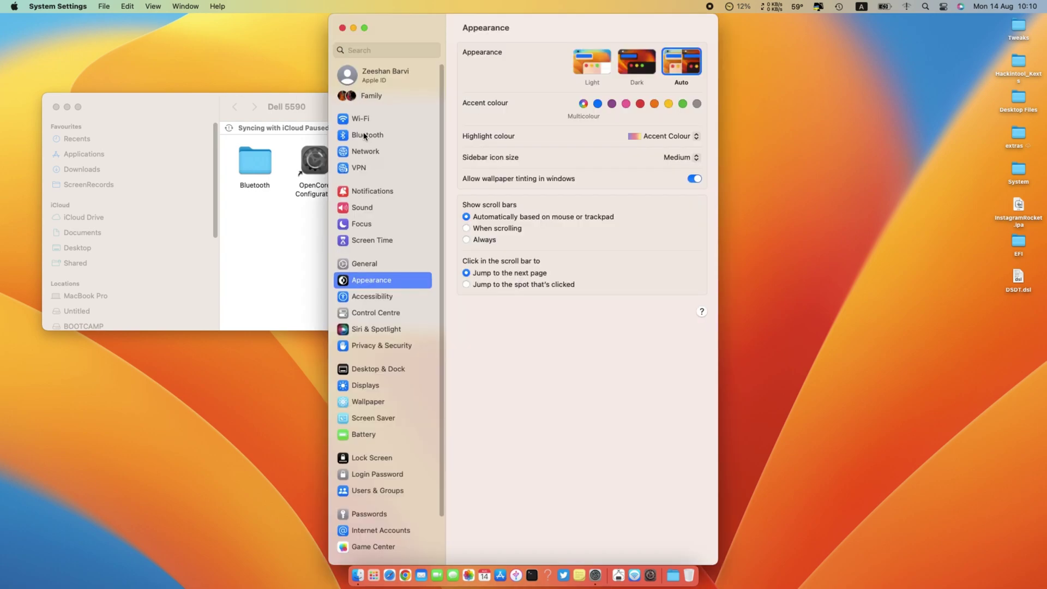
{"action": "left_click", "coordinate": [365, 120]}
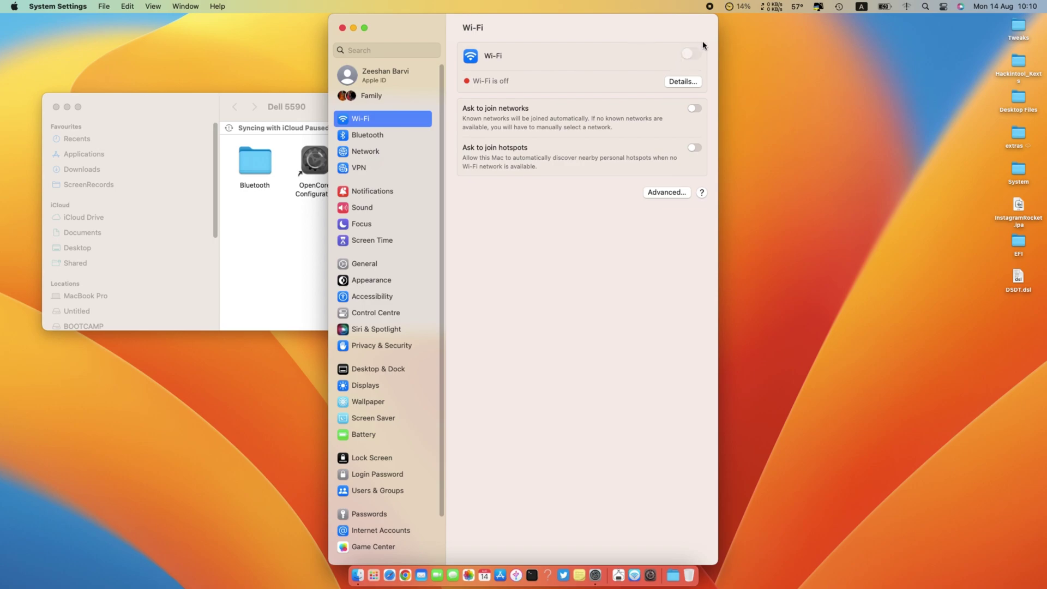
{"action": "left_click", "coordinate": [696, 55]}
{"action": "left_click", "coordinate": [910, 6]}
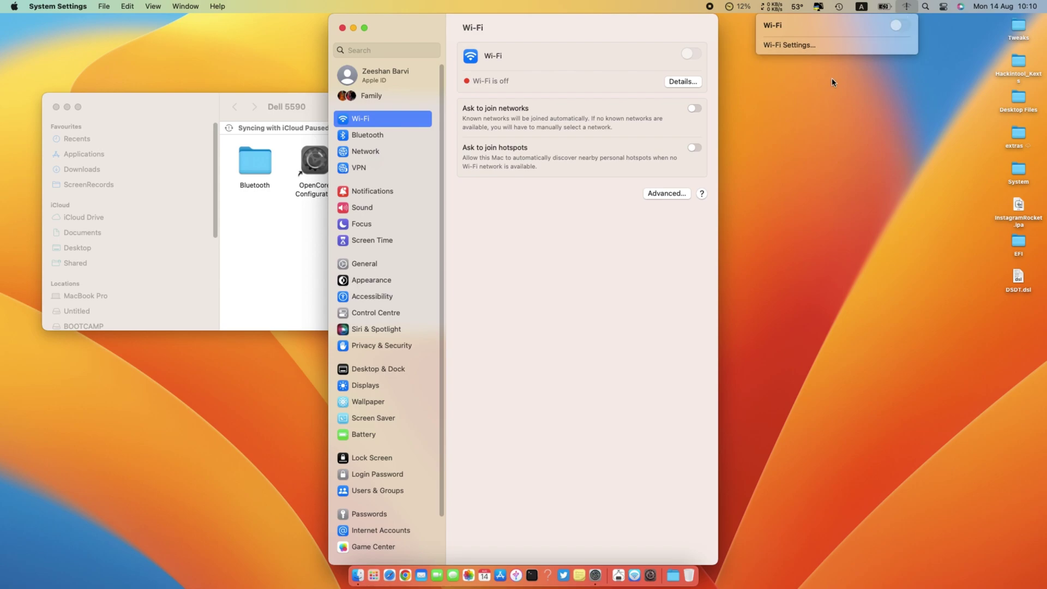
{"action": "left_click", "coordinate": [787, 79]}
- Confirm Bluetooth also stays off, then close System Settings
{"action": "left_click", "coordinate": [358, 139]}
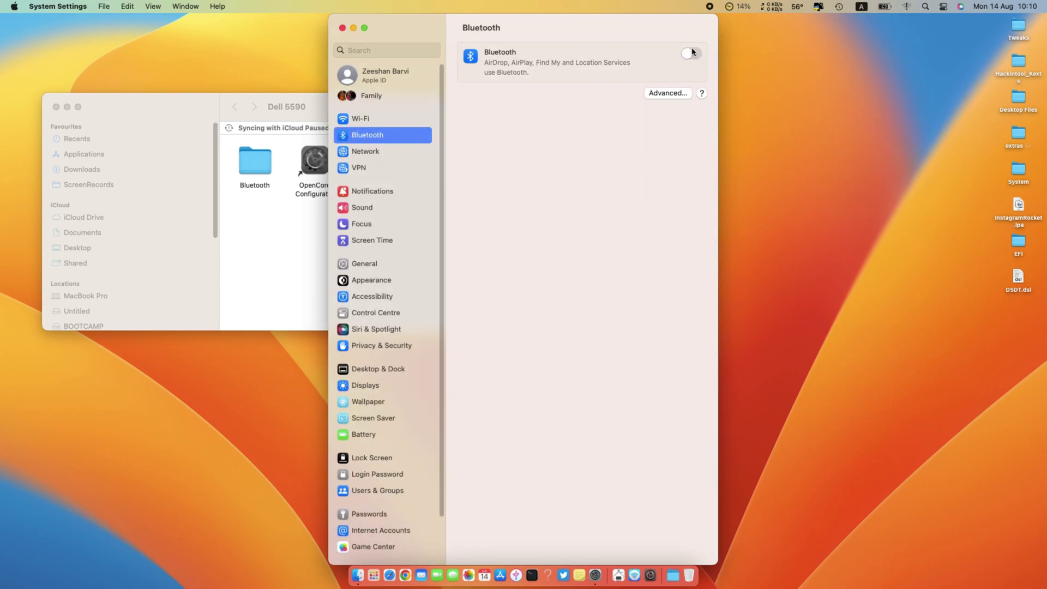
{"action": "left_click", "coordinate": [692, 53]}
{"action": "left_click", "coordinate": [753, 54]}
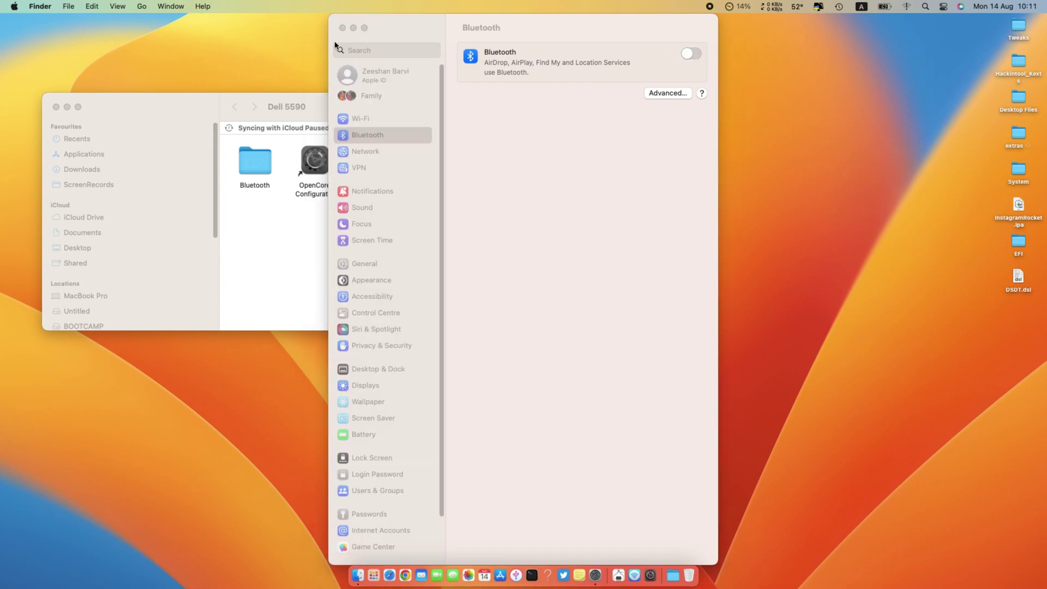
- Launch OpenCore Configurator from the Dell 5590 folder and dismiss the empty untitled configuration
{"action": "left_click", "coordinate": [342, 28]}
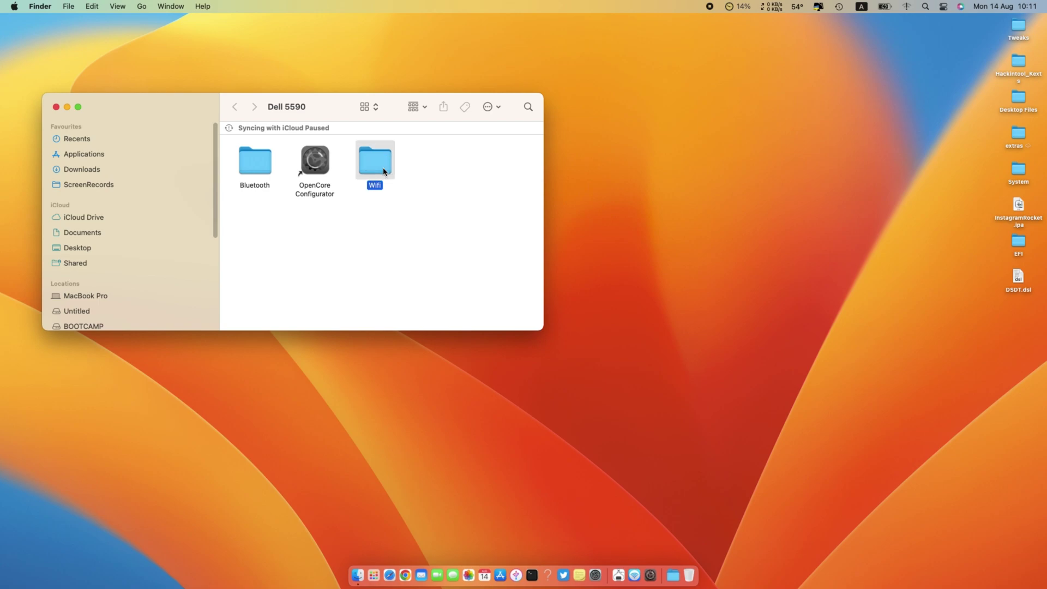
{"action": "left_click", "coordinate": [344, 211]}
{"action": "left_click", "coordinate": [270, 152]}
{"action": "left_click", "coordinate": [327, 229]}
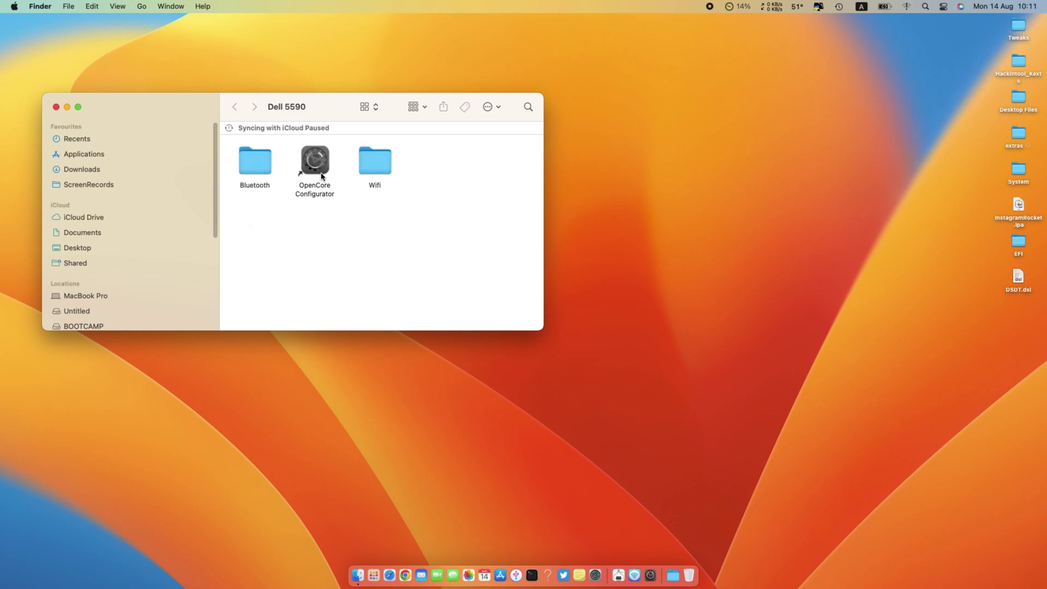
{"action": "right_click", "coordinate": [319, 161]}
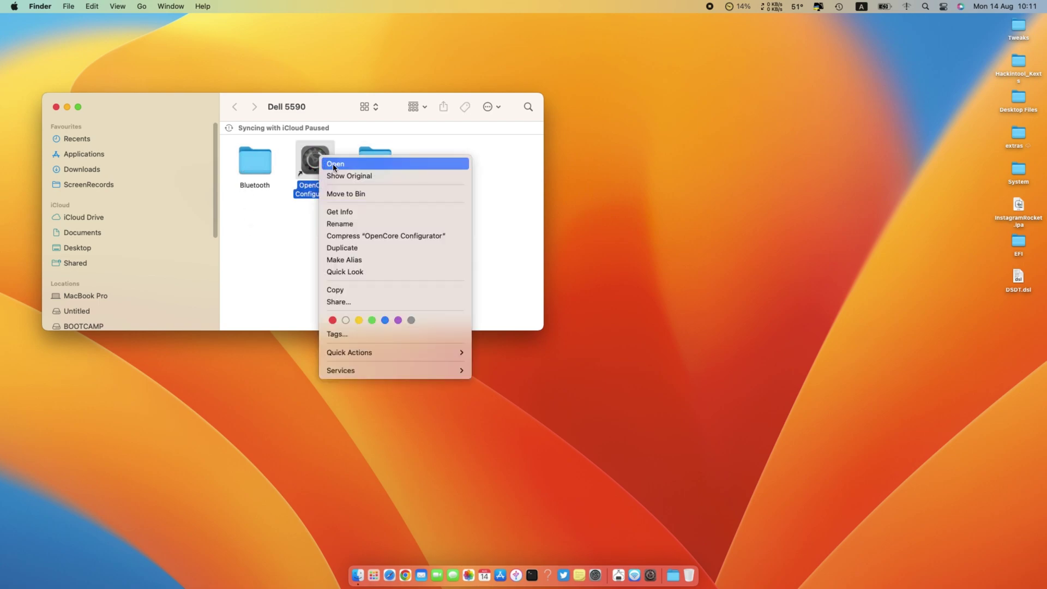
{"action": "left_click", "coordinate": [334, 164]}
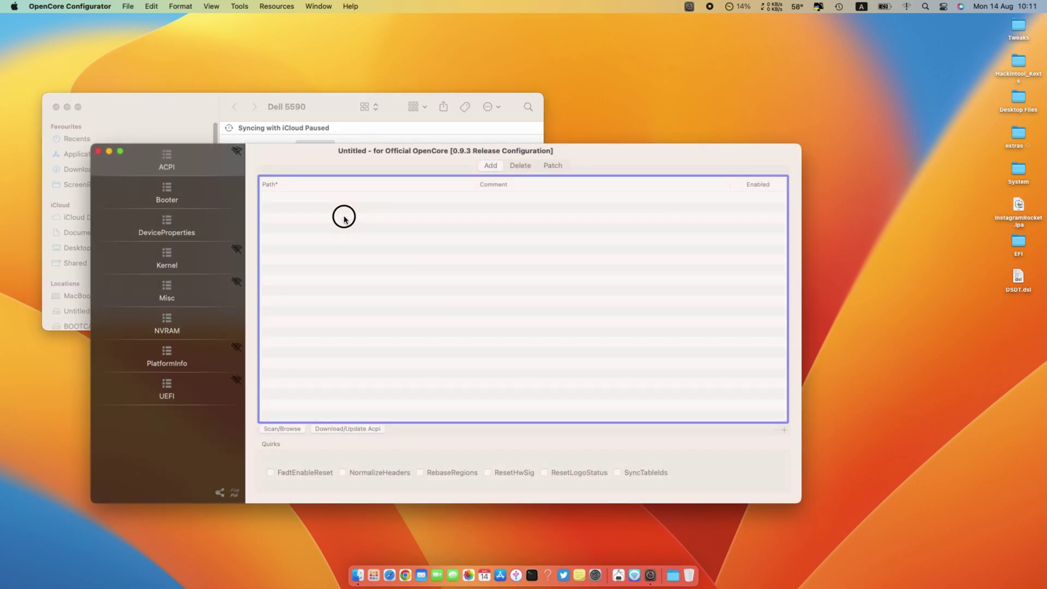
{"action": "left_click", "coordinate": [98, 151]}
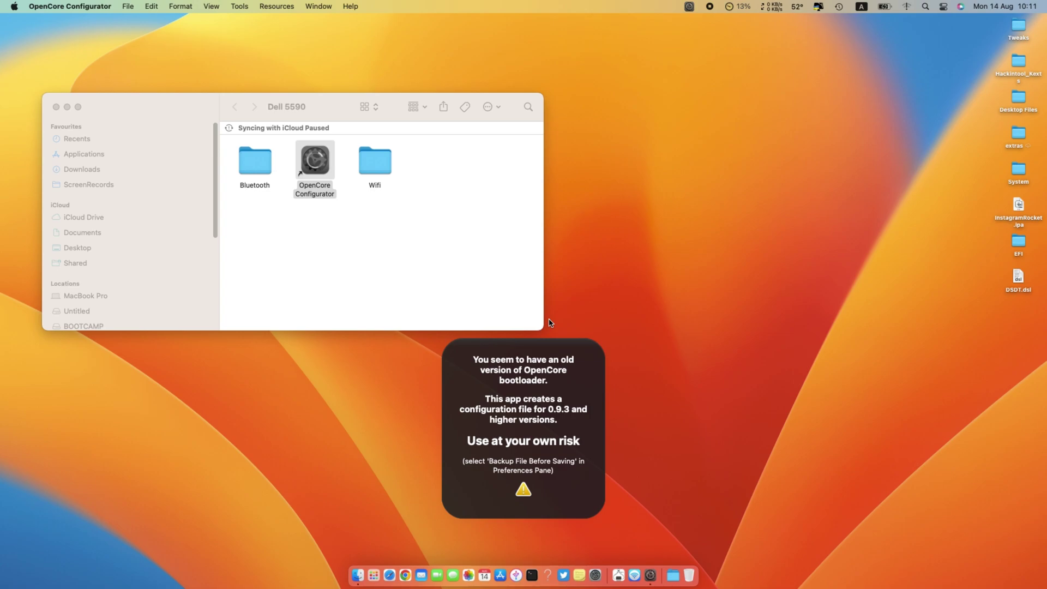
- Mount the EFI partition from the menu-bar icon, authorizing with the administrator password
{"action": "left_click", "coordinate": [687, 9]}
{"action": "left_click", "coordinate": [716, 71]}
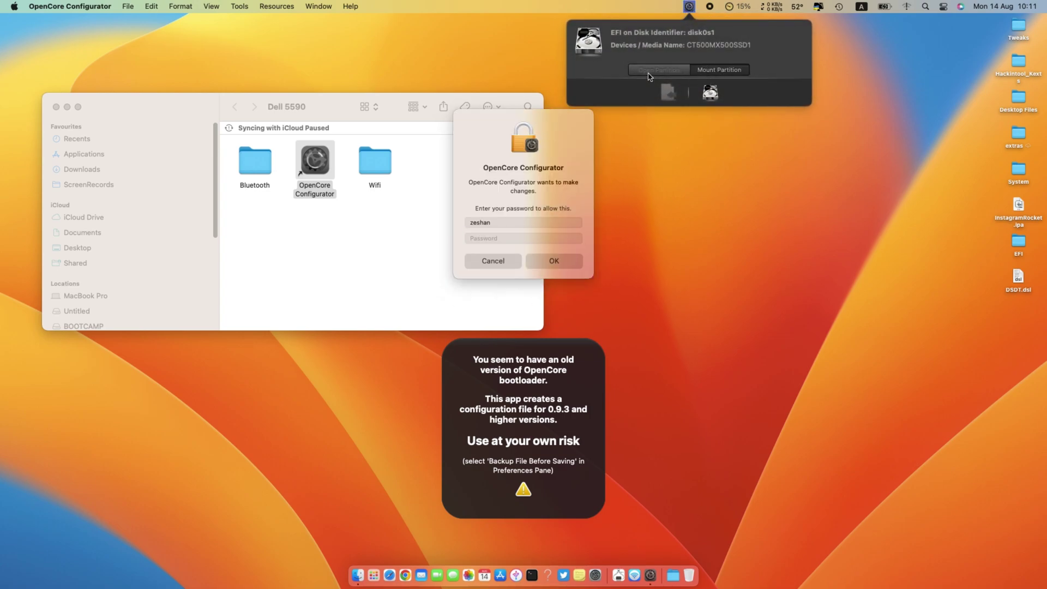
{"action": "type", "text": "••••"}
{"action": "key", "text": "Return"}
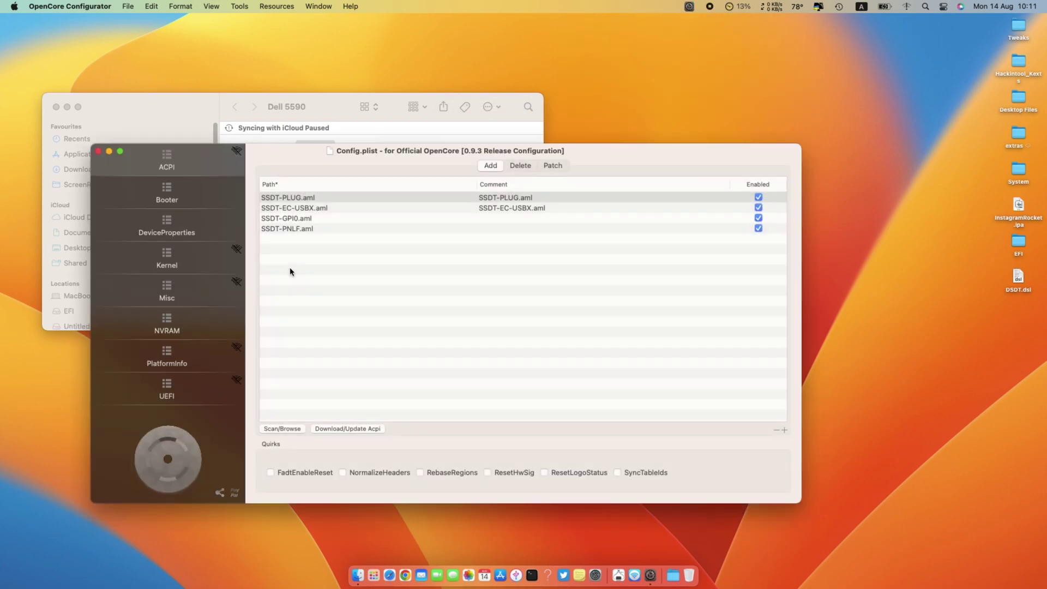
- Show the Kernel kext list (Lilu, VirtualSMC, AppleALC, VoodooPS2Controller) beside the Dell 5590 window
{"action": "left_click_drag", "start_coordinate": [298, 161], "coordinate": [486, 189]}
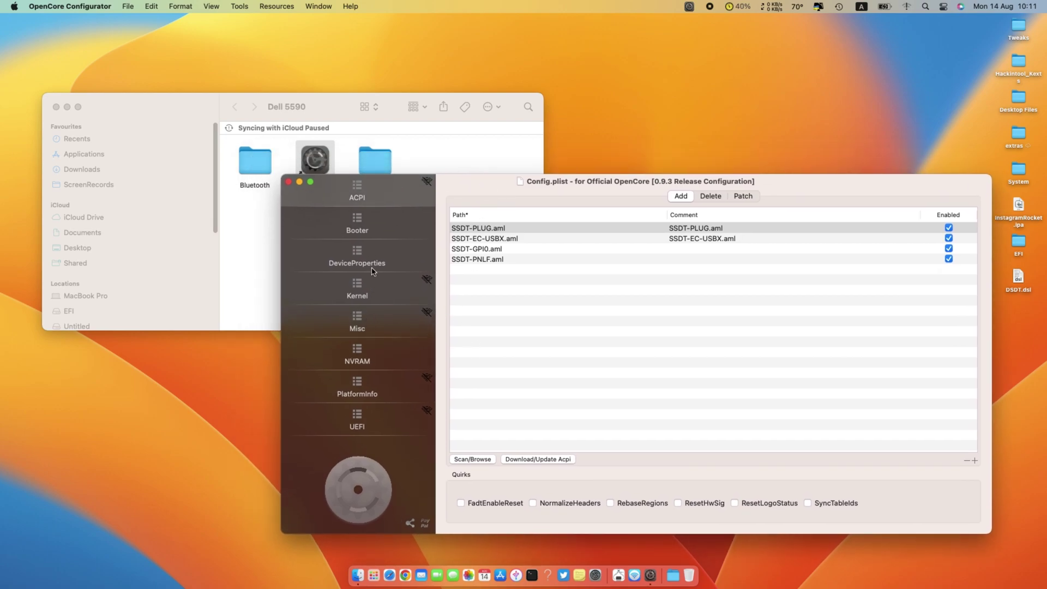
{"action": "left_click", "coordinate": [369, 304]}
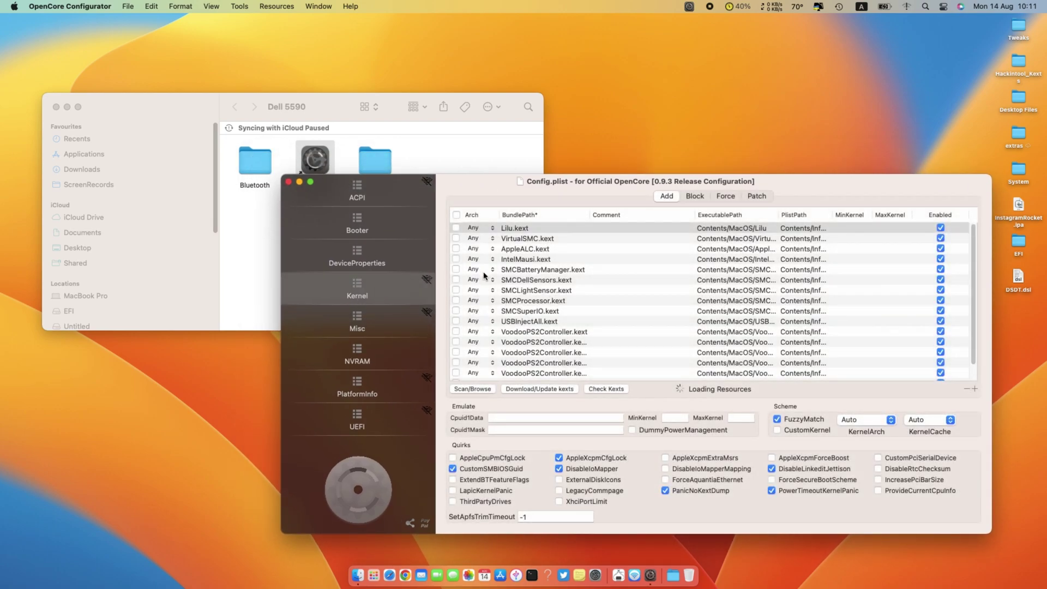
{"action": "scroll", "coordinate": [504, 335], "scroll_direction": "down", "scroll_amount": 2}
{"action": "scroll", "coordinate": [504, 335], "scroll_direction": "up", "scroll_amount": 2}
{"action": "scroll", "coordinate": [504, 335], "scroll_direction": "down", "scroll_amount": 2}
{"action": "scroll", "coordinate": [504, 334], "scroll_direction": "up", "scroll_amount": 2}
{"action": "left_click", "coordinate": [450, 157]}
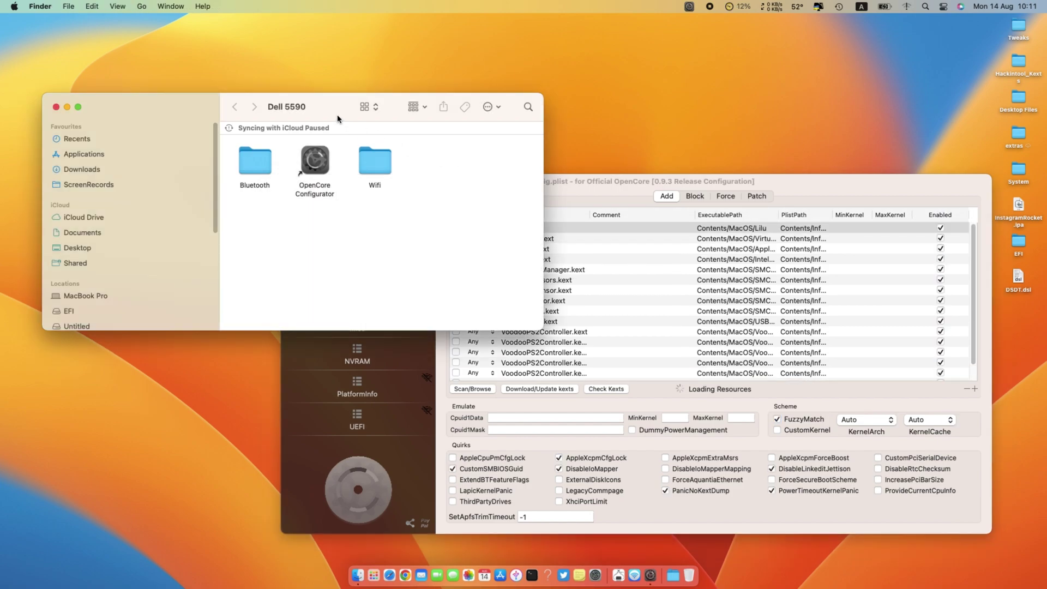
{"action": "left_click_drag", "start_coordinate": [338, 115], "coordinate": [292, 7]}
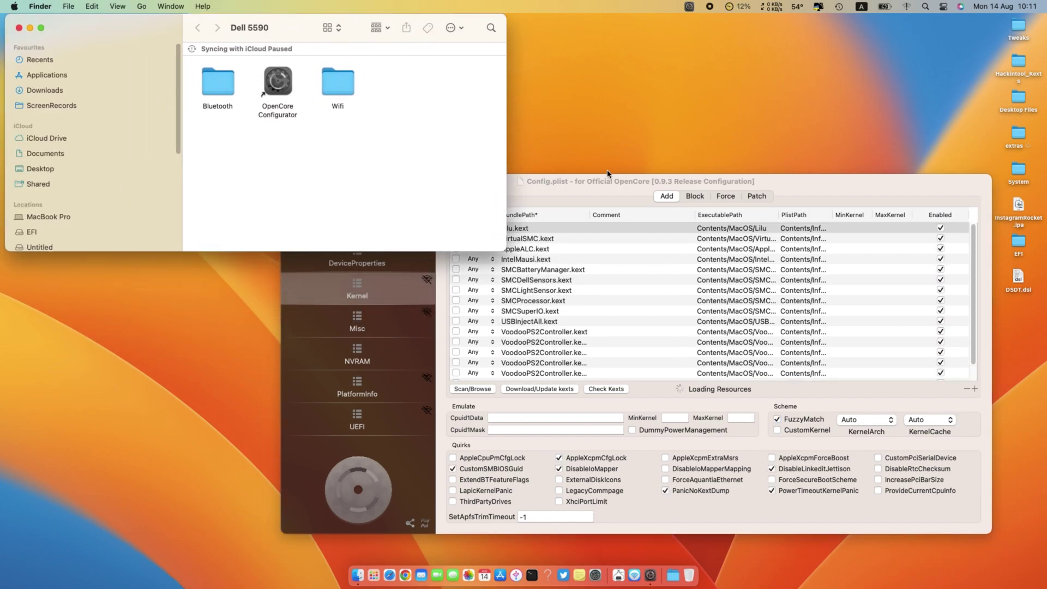
{"action": "left_click_drag", "start_coordinate": [609, 193], "coordinate": [669, 234]}
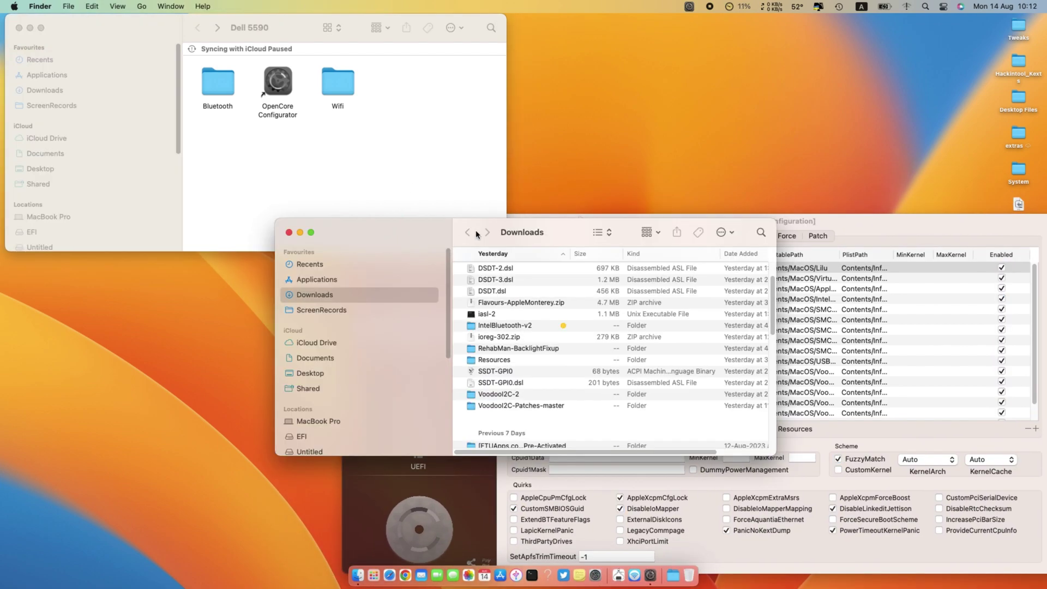
- Navigate the second Finder window to EFI > OC > Kexts, placed at the top right
{"action": "left_click_drag", "start_coordinate": [555, 228], "coordinate": [742, 31]}
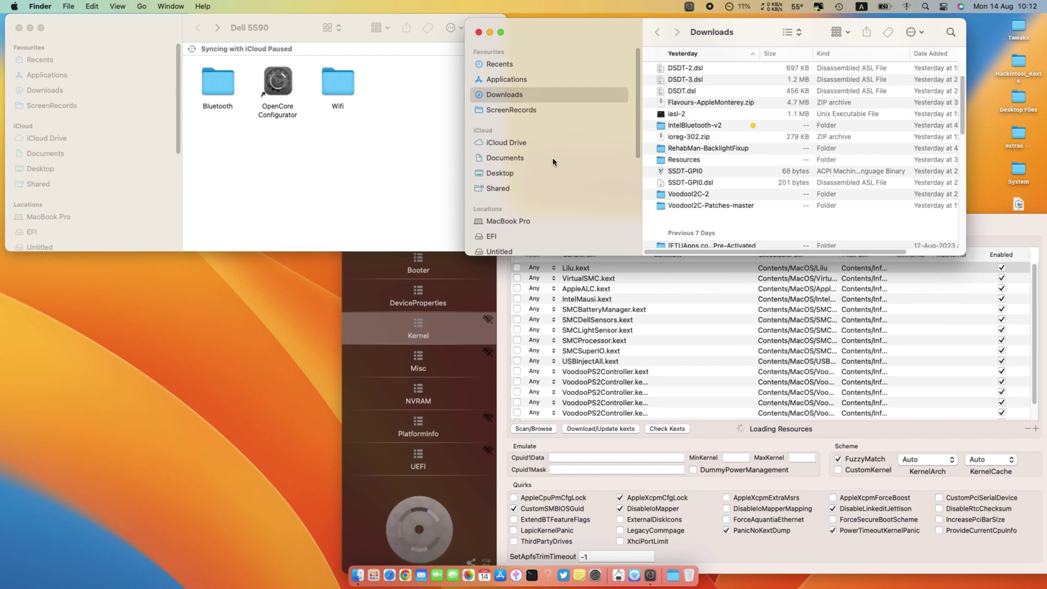
{"action": "left_click", "coordinate": [521, 235]}
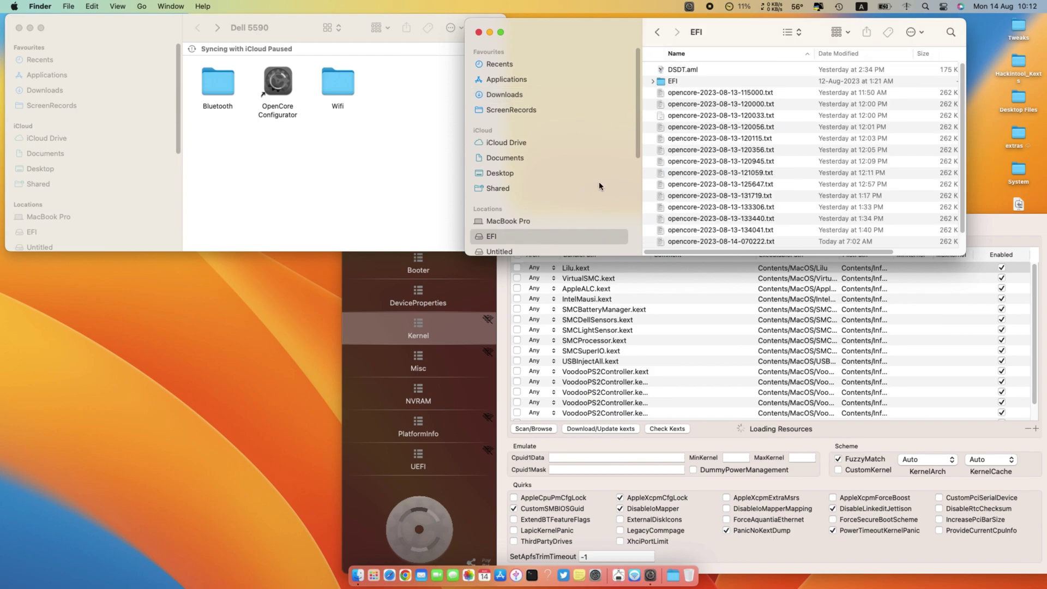
{"action": "double_click", "coordinate": [666, 81]}
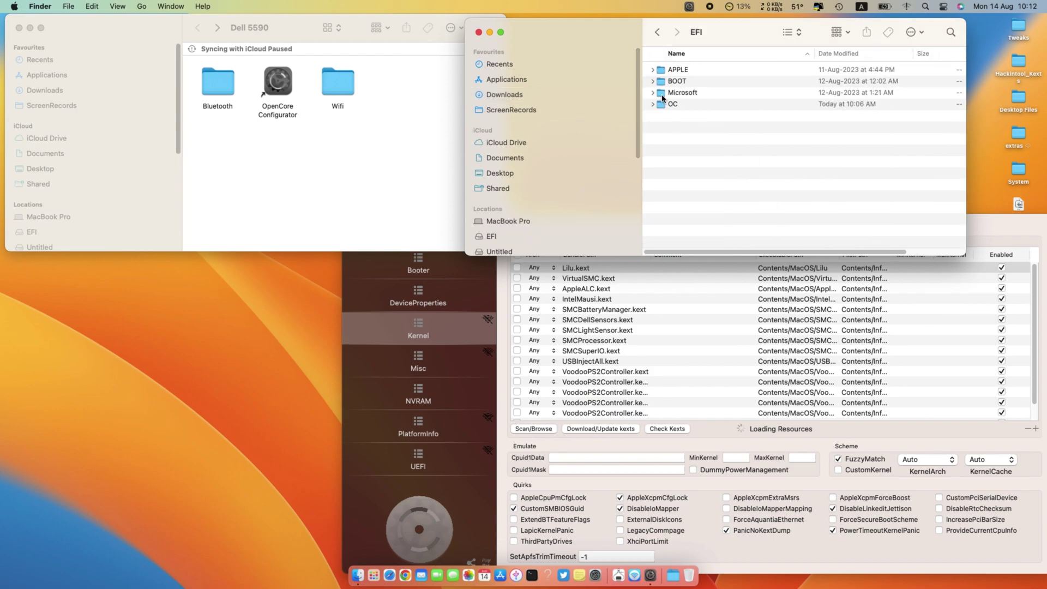
{"action": "double_click", "coordinate": [693, 106]}
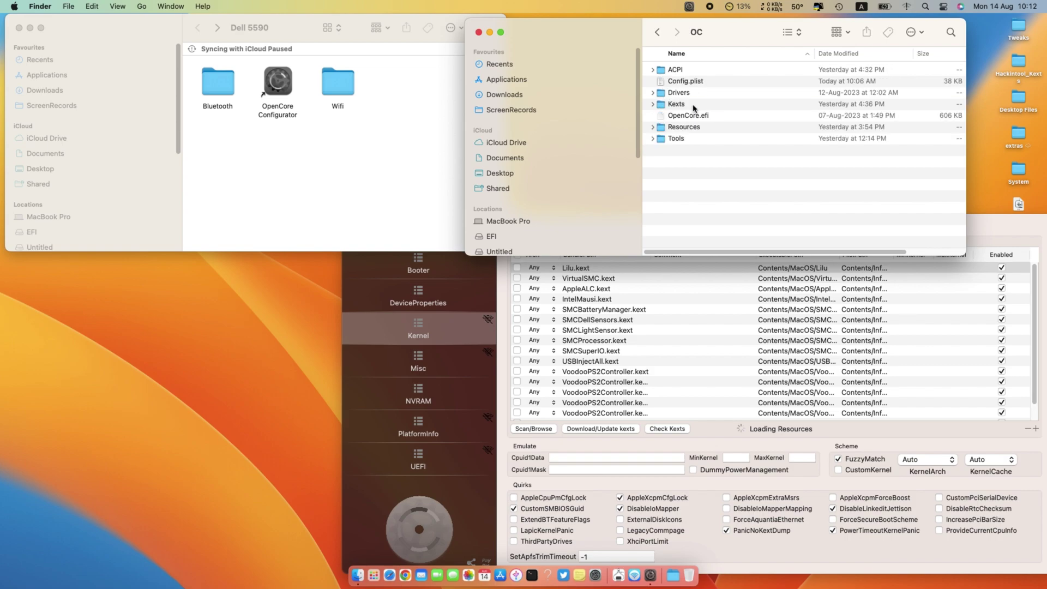
{"action": "double_click", "coordinate": [691, 105]}
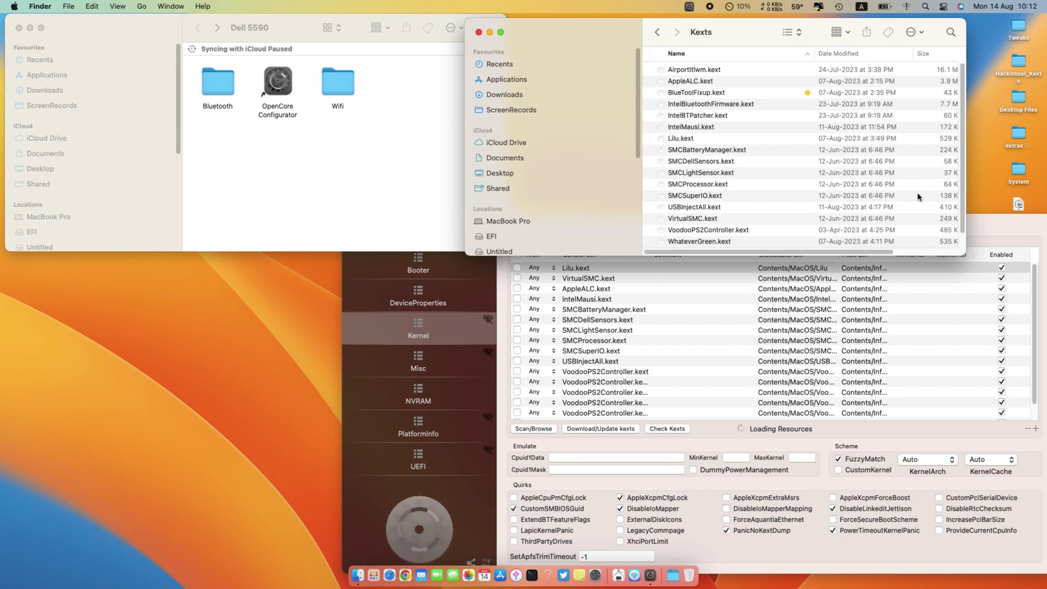
{"action": "left_click_drag", "start_coordinate": [738, 13], "coordinate": [775, 4]}
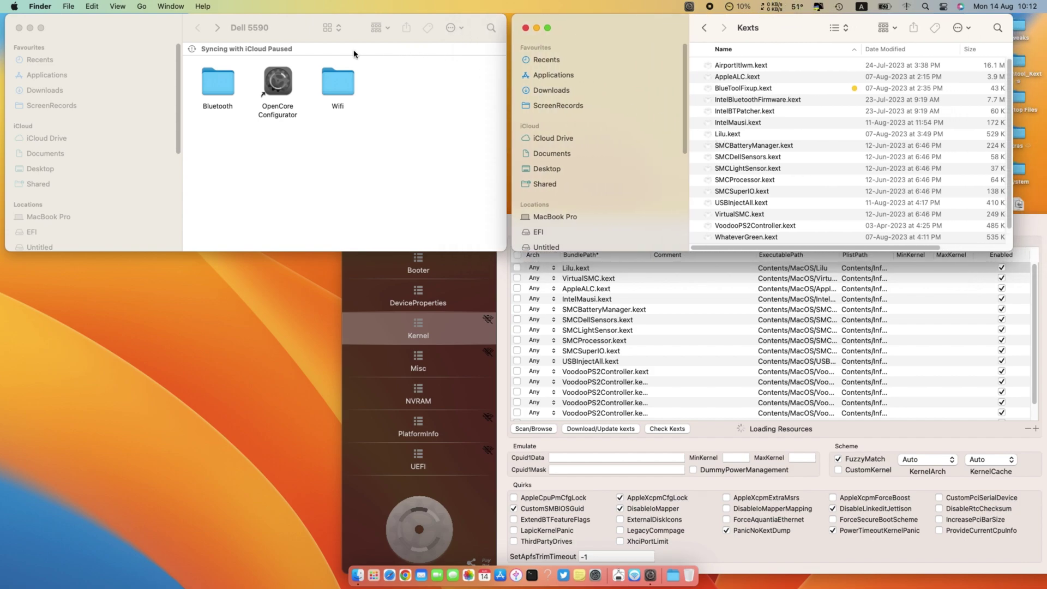
- Copy AirportItlwm.kext from the Wifi folder into Kexts, replacing the old copy
{"action": "double_click", "coordinate": [335, 83]}
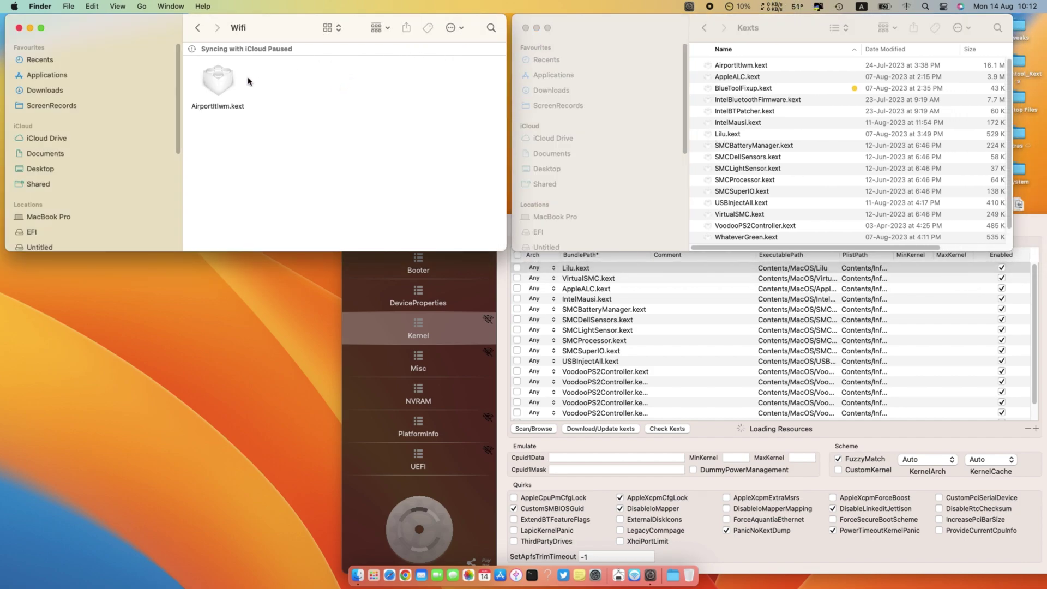
{"action": "left_click_drag", "start_coordinate": [226, 76], "coordinate": [814, 108]}
{"action": "left_click", "coordinate": [371, 299]}
- Copy all three Bluetooth kexts into Kexts, replacing BlueToolFixup and IntelBluetoothFirmware
{"action": "left_click", "coordinate": [196, 28]}
{"action": "double_click", "coordinate": [224, 90]}
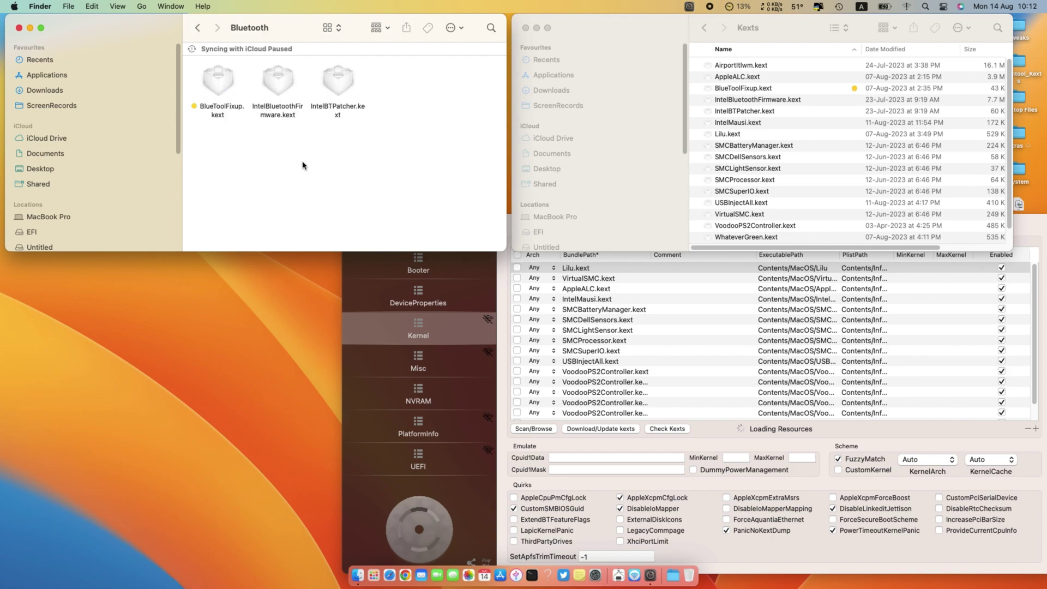
{"action": "key", "text": "super+a"}
{"action": "left_click_drag", "start_coordinate": [331, 86], "coordinate": [867, 109]}
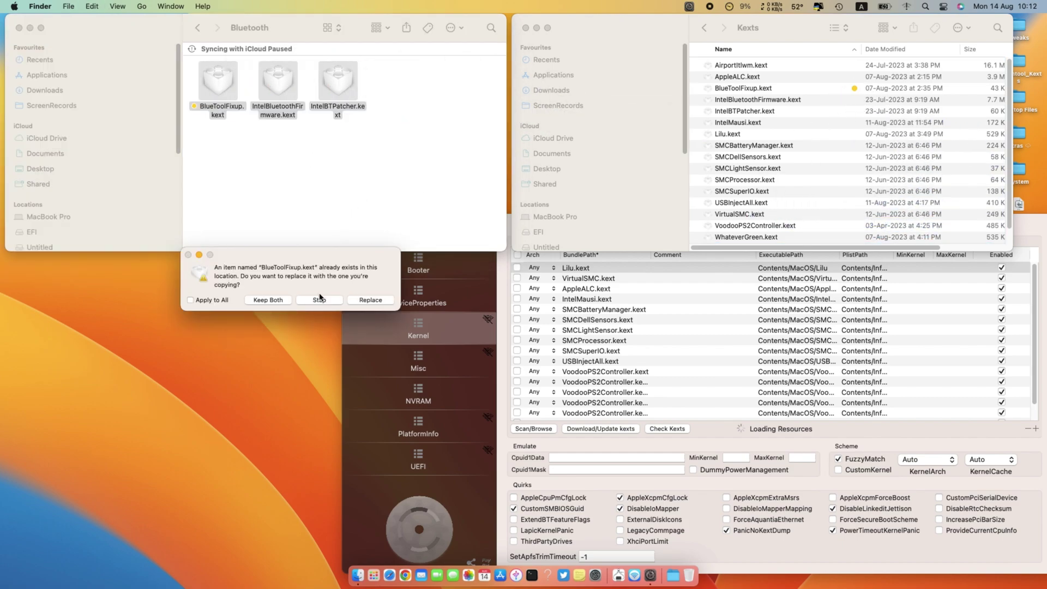
{"action": "left_click", "coordinate": [363, 300]}
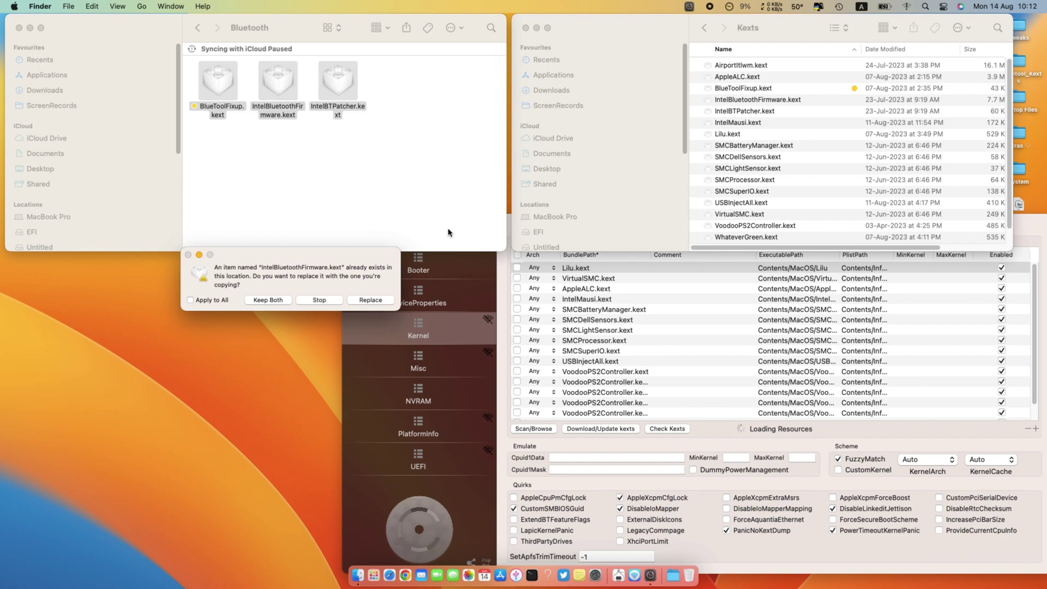
{"action": "left_click", "coordinate": [380, 298]}
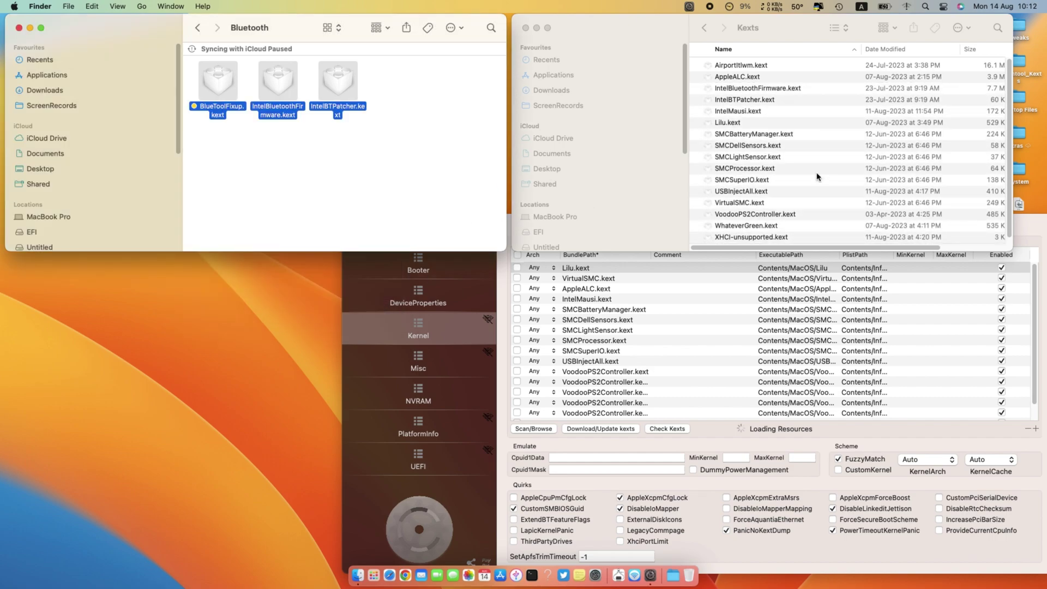
{"action": "scroll", "coordinate": [806, 188], "scroll_direction": "down", "scroll_amount": 2}
{"action": "scroll", "coordinate": [803, 187], "scroll_direction": "up", "scroll_amount": 2}
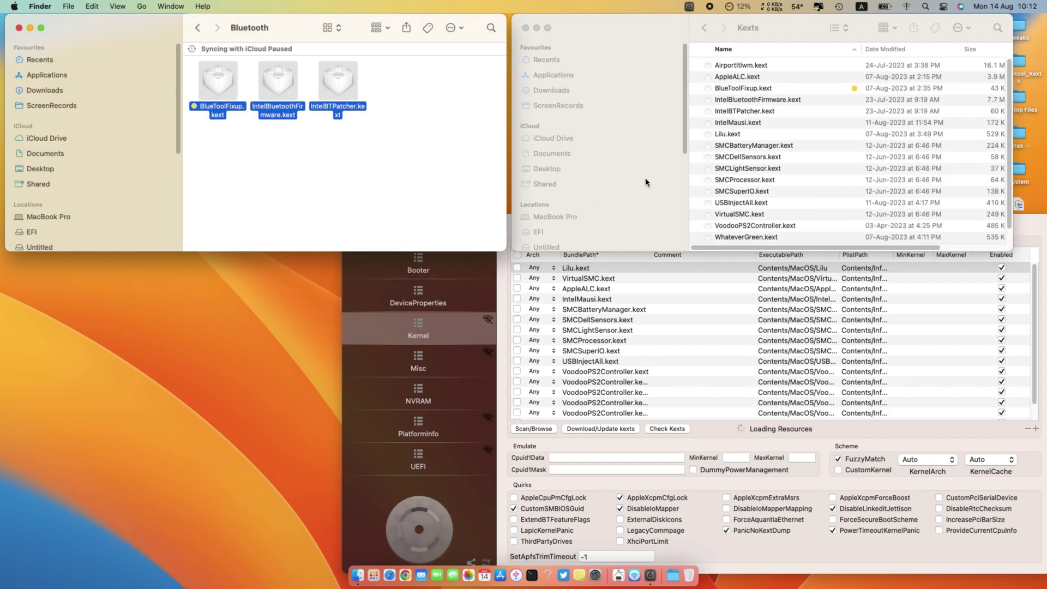
{"action": "left_click", "coordinate": [230, 169]}
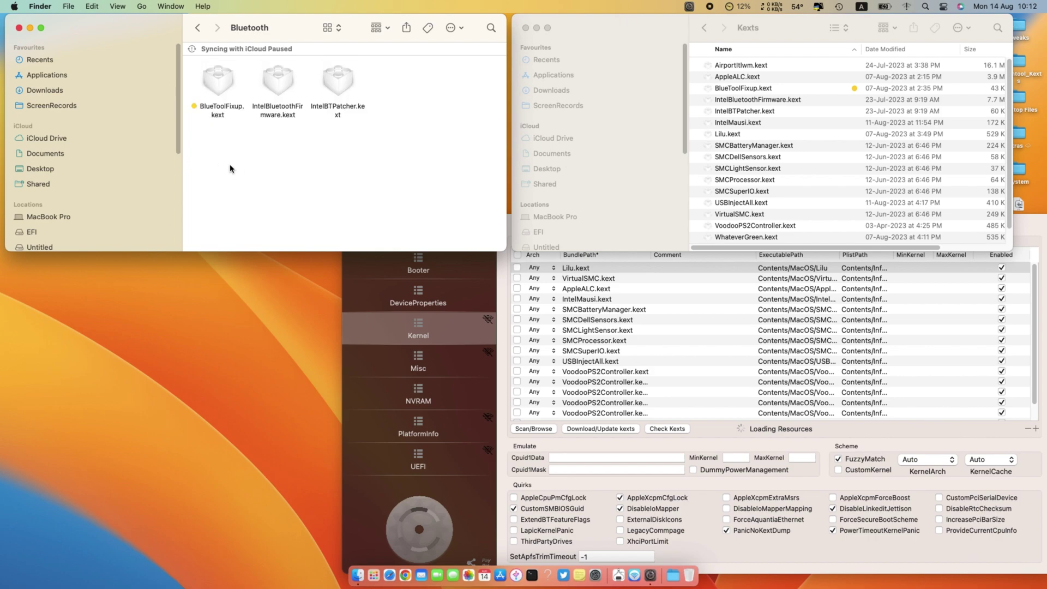
{"action": "left_click", "coordinate": [20, 28]}
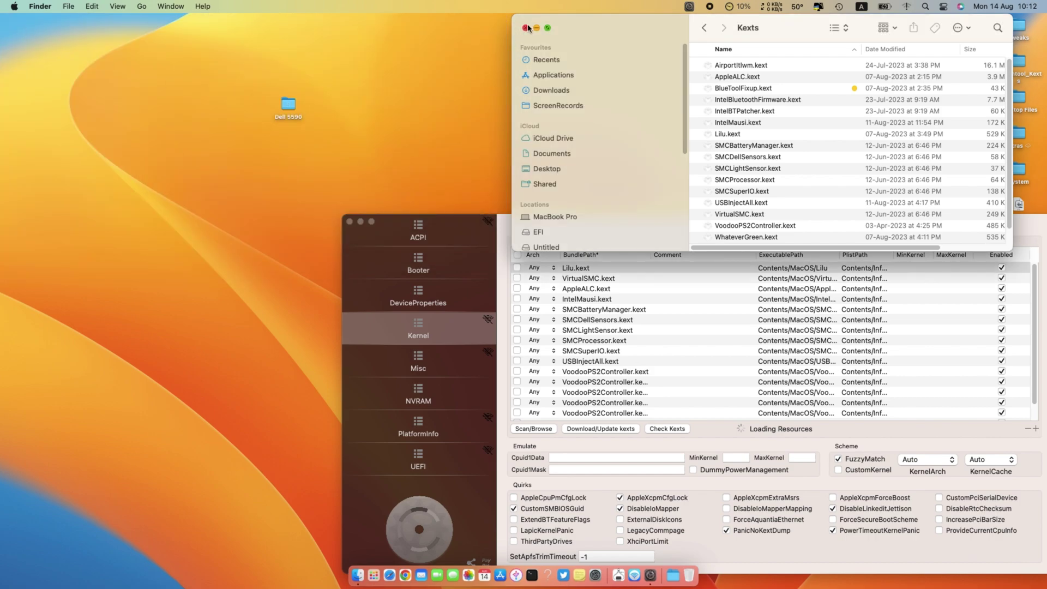
- Remove every entry from the Kernel kext list and rescan the Kexts folder
{"action": "left_click", "coordinate": [527, 28]}
{"action": "scroll", "coordinate": [576, 376], "scroll_direction": "down", "scroll_amount": 2}
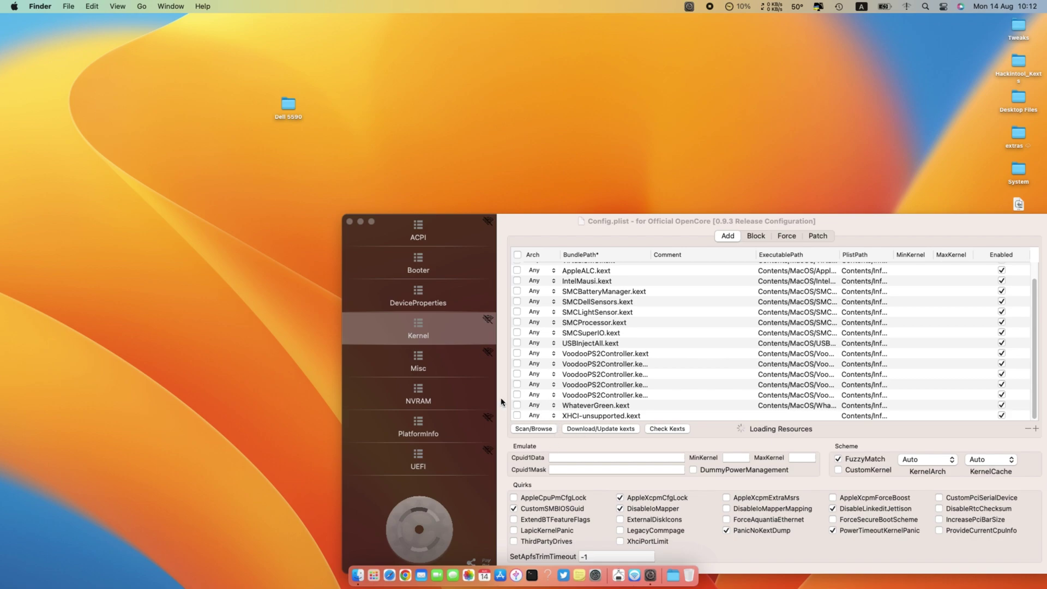
{"action": "left_click", "coordinate": [520, 274]}
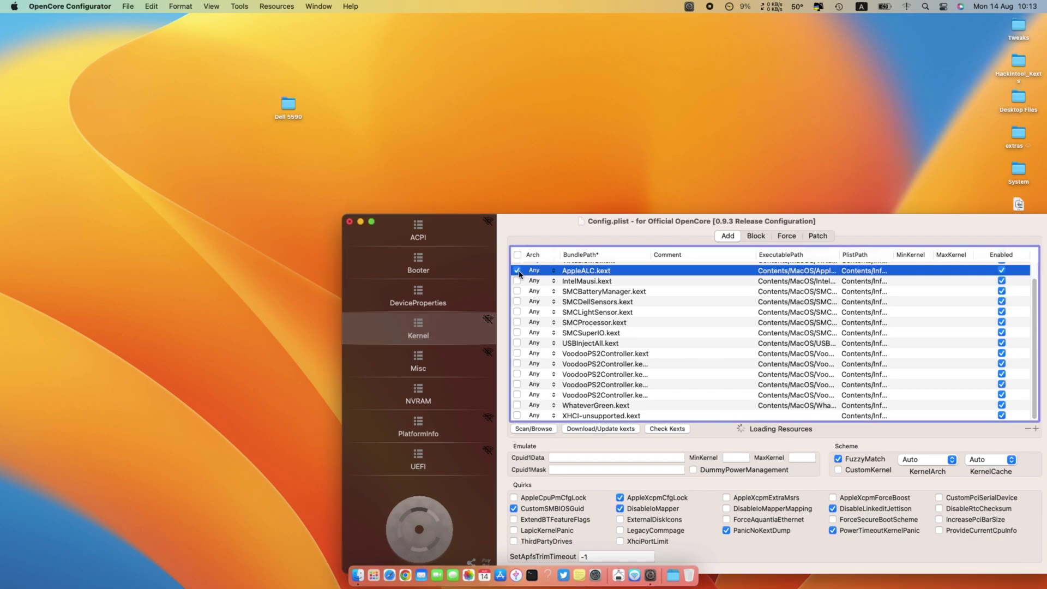
{"action": "key", "text": "super+a"}
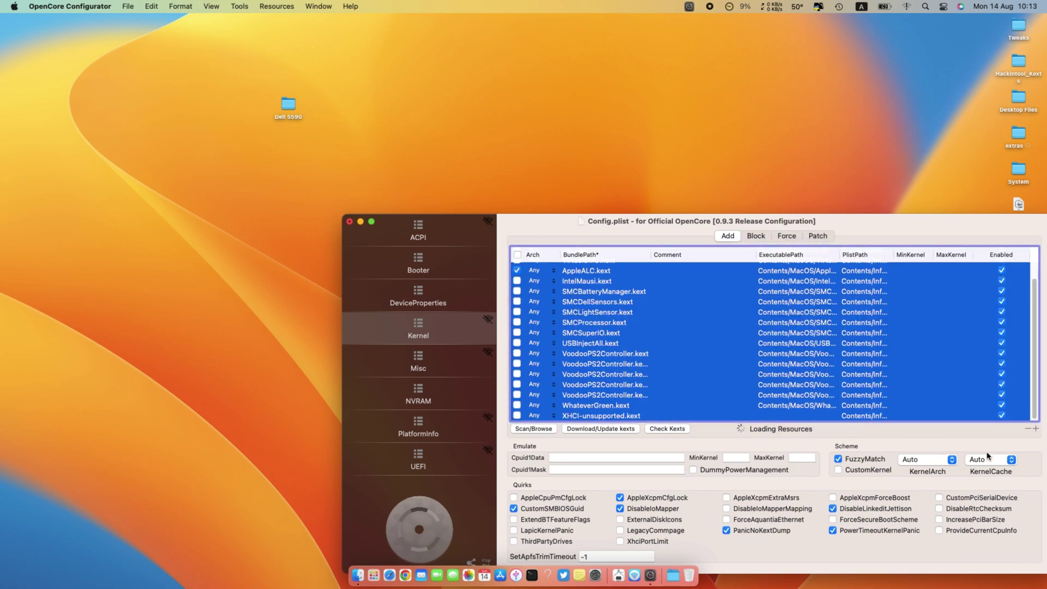
{"action": "left_click", "coordinate": [1028, 429]}
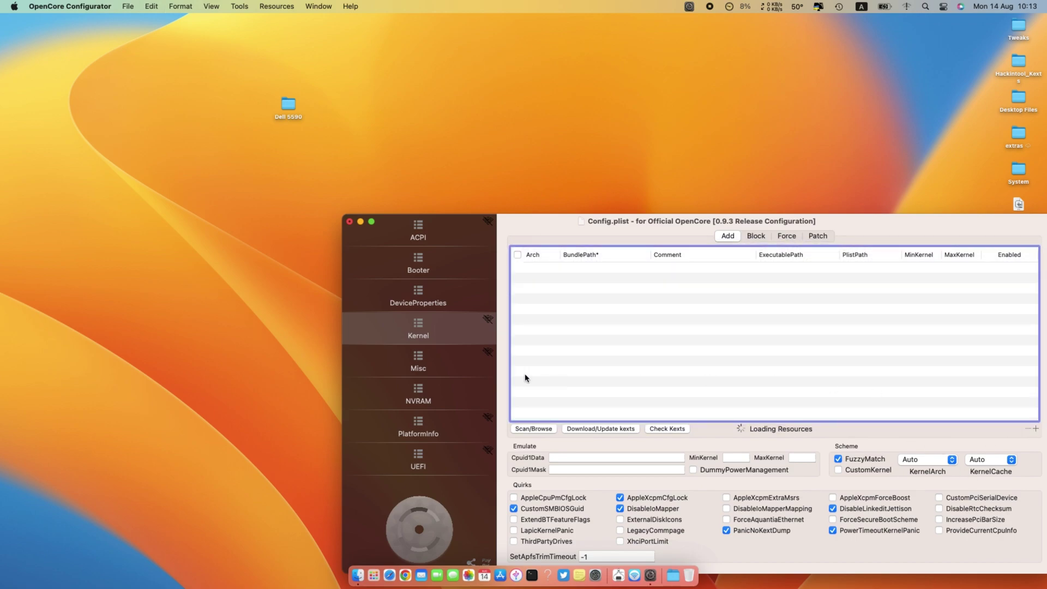
{"action": "left_click", "coordinate": [544, 431]}
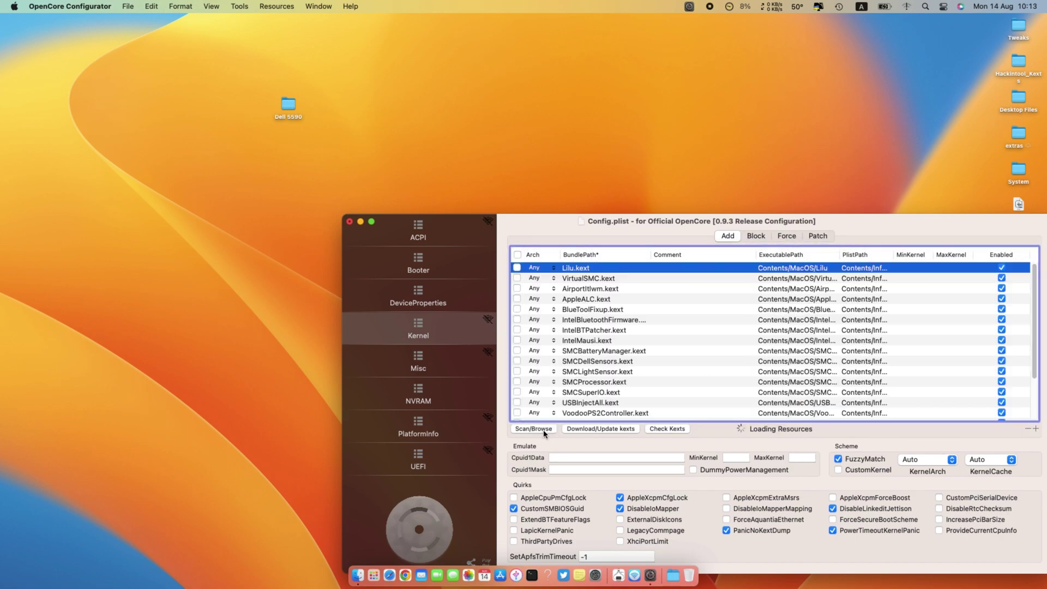
- Enable AirportItlwm, BlueToolFixup, IntelBluetoothFirmware and IntelBTPatcher kexts
{"action": "left_click", "coordinate": [577, 294]}
{"action": "left_click", "coordinate": [584, 310]}
{"action": "left_click", "coordinate": [587, 320]}
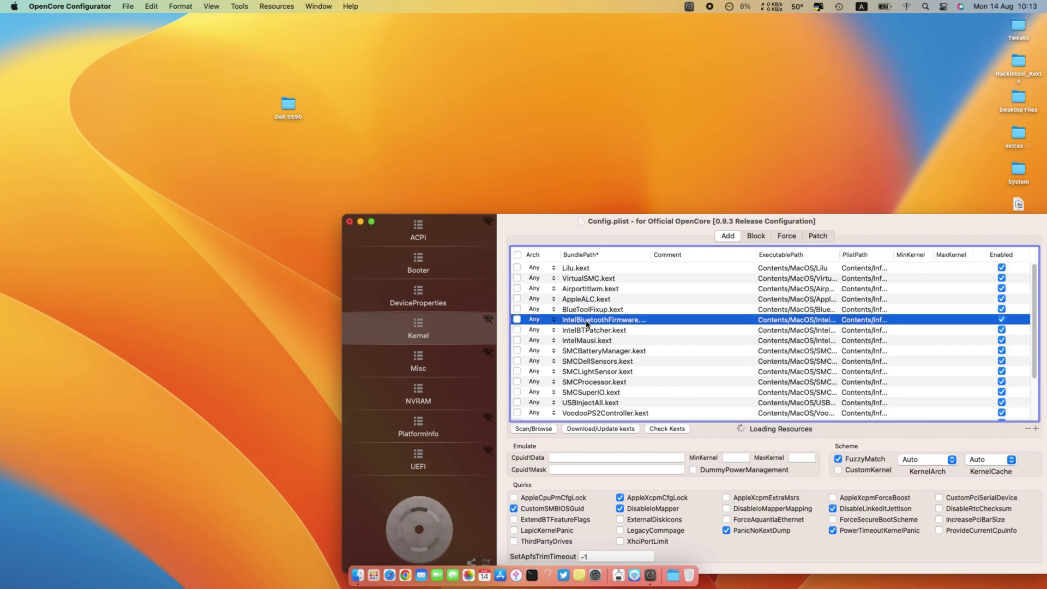
{"action": "left_click", "coordinate": [590, 330]}
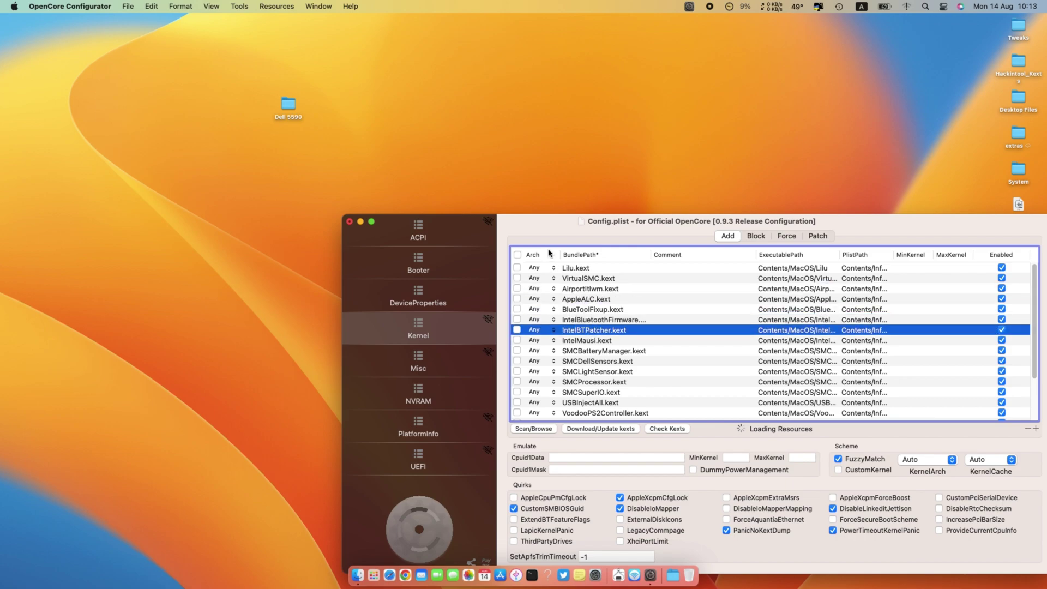
- Save config.plist via the File menu and close its window
{"action": "left_click", "coordinate": [128, 6]}
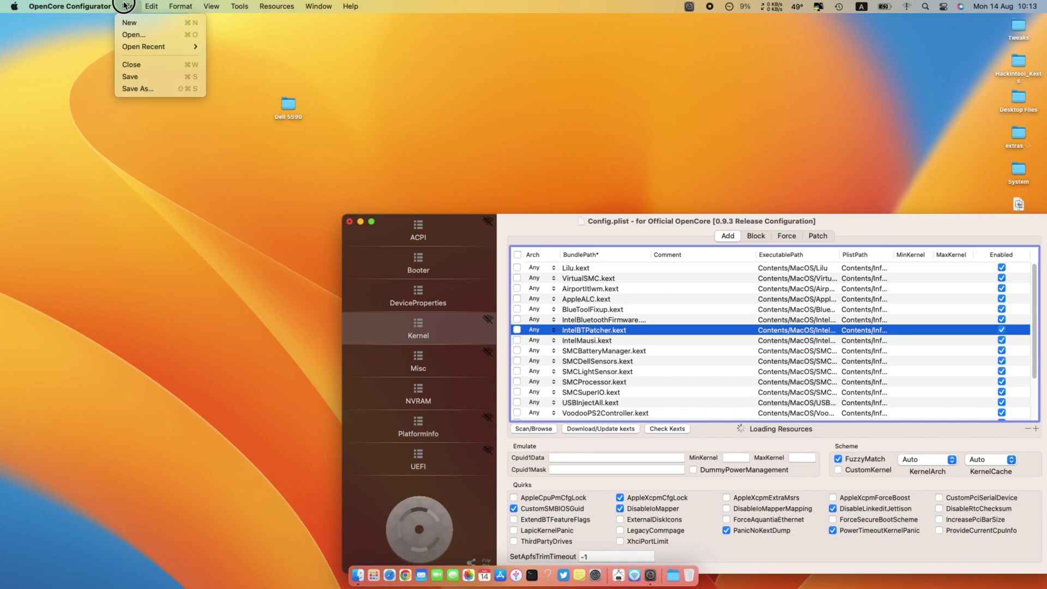
{"action": "left_click", "coordinate": [142, 77]}
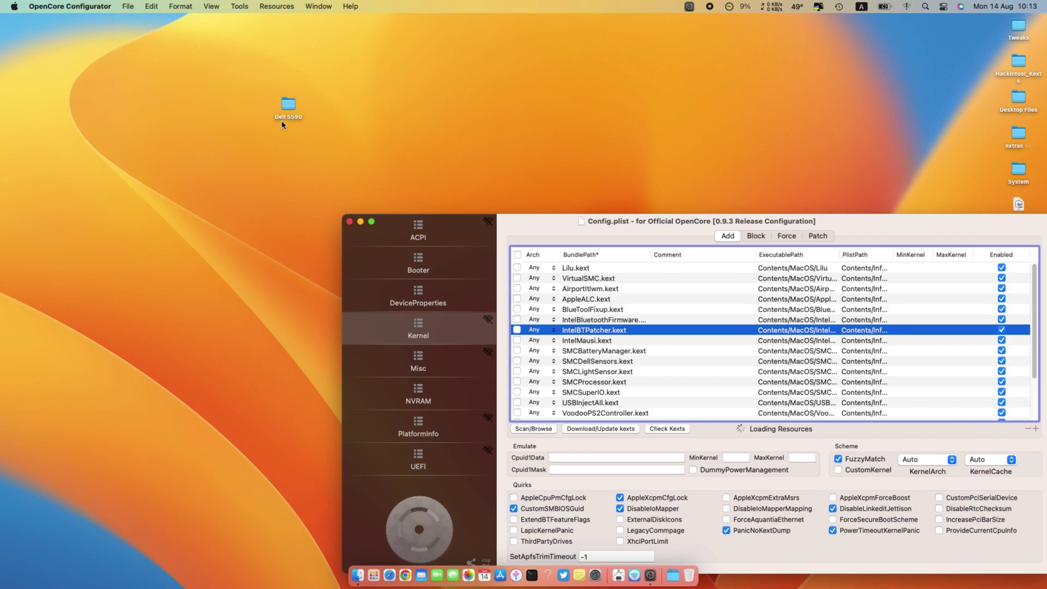
{"action": "left_click", "coordinate": [349, 222]}
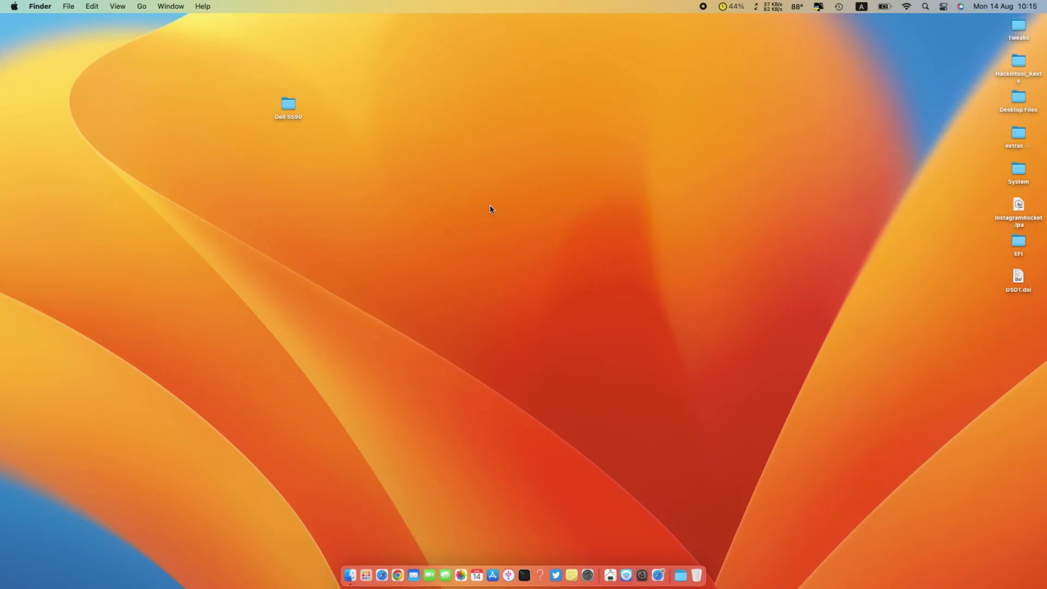
- Check Wi-Fi shows a connected network, then view Bluetooth's nearby devices list
{"action": "left_click", "coordinate": [593, 564]}
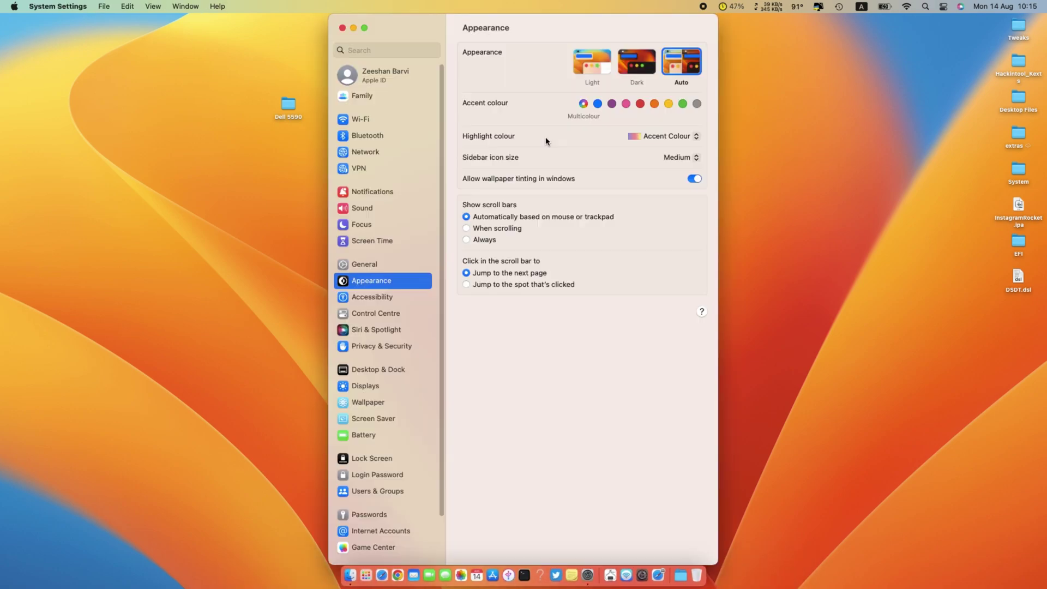
{"action": "left_click", "coordinate": [392, 120]}
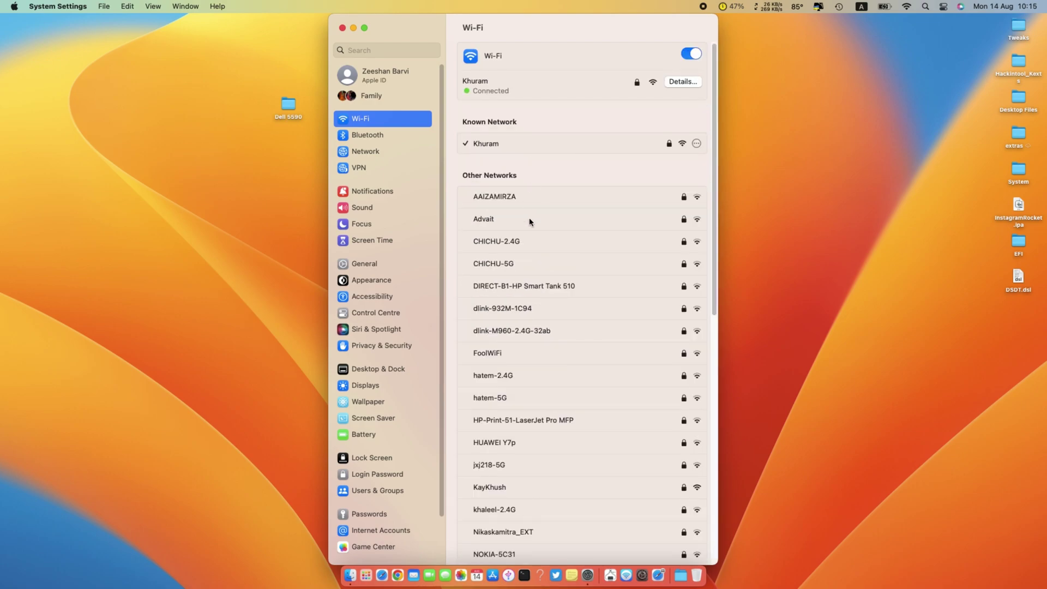
{"action": "scroll", "coordinate": [533, 350], "scroll_direction": "down", "scroll_amount": 10}
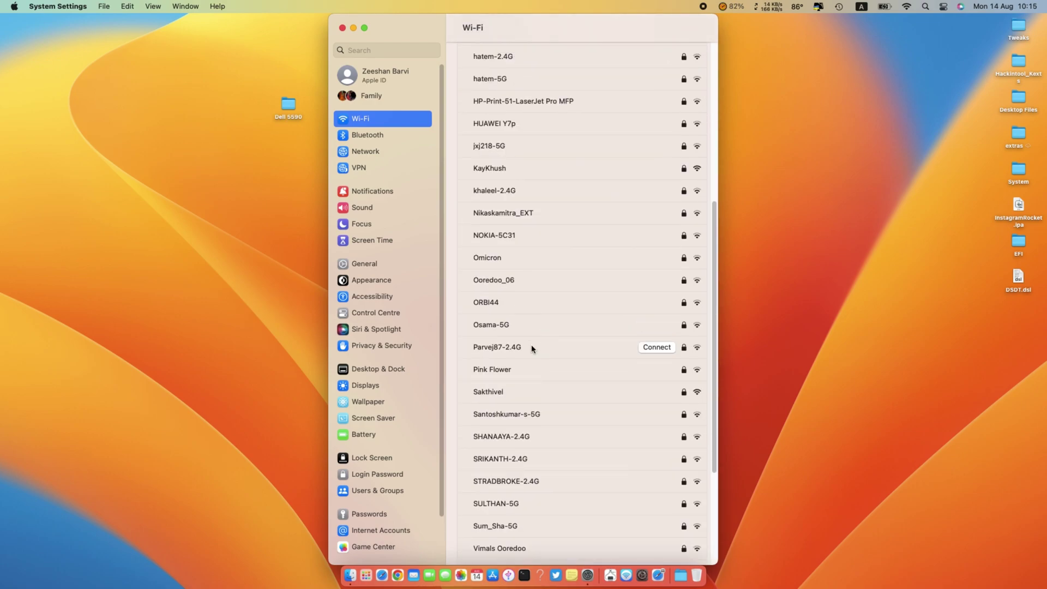
{"action": "scroll", "coordinate": [533, 349], "scroll_direction": "up", "scroll_amount": 5}
{"action": "scroll", "coordinate": [532, 349], "scroll_direction": "up", "scroll_amount": 5}
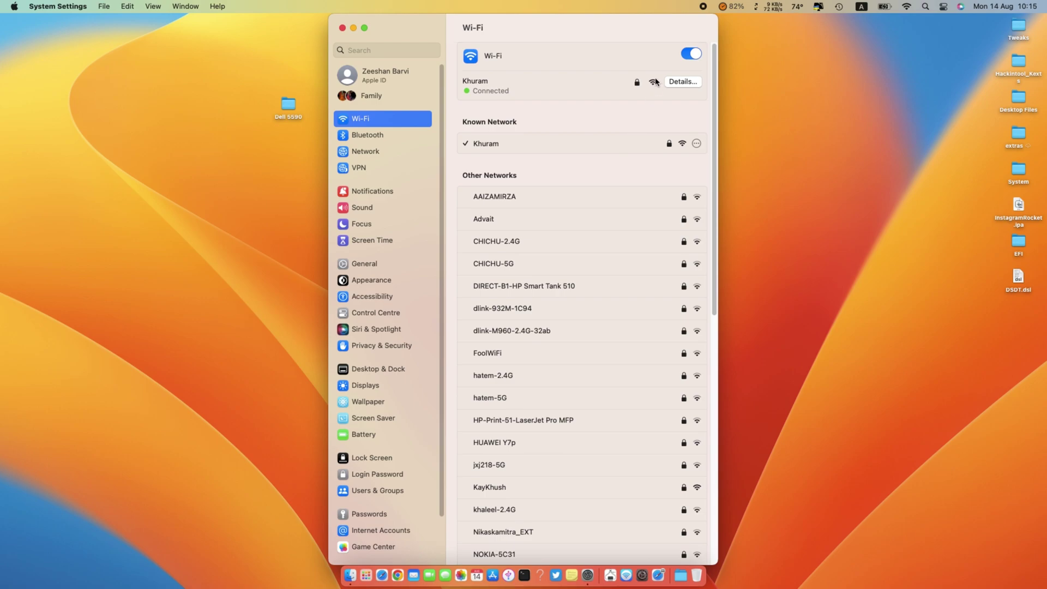
{"action": "left_click", "coordinate": [411, 136]}
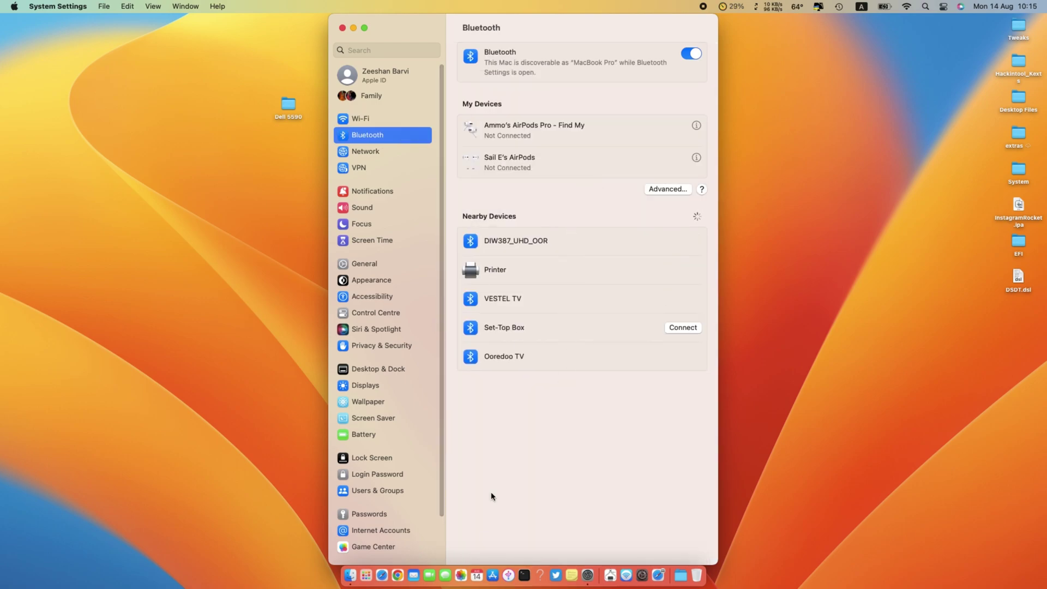
{"action": "left_click", "coordinate": [362, 545]}
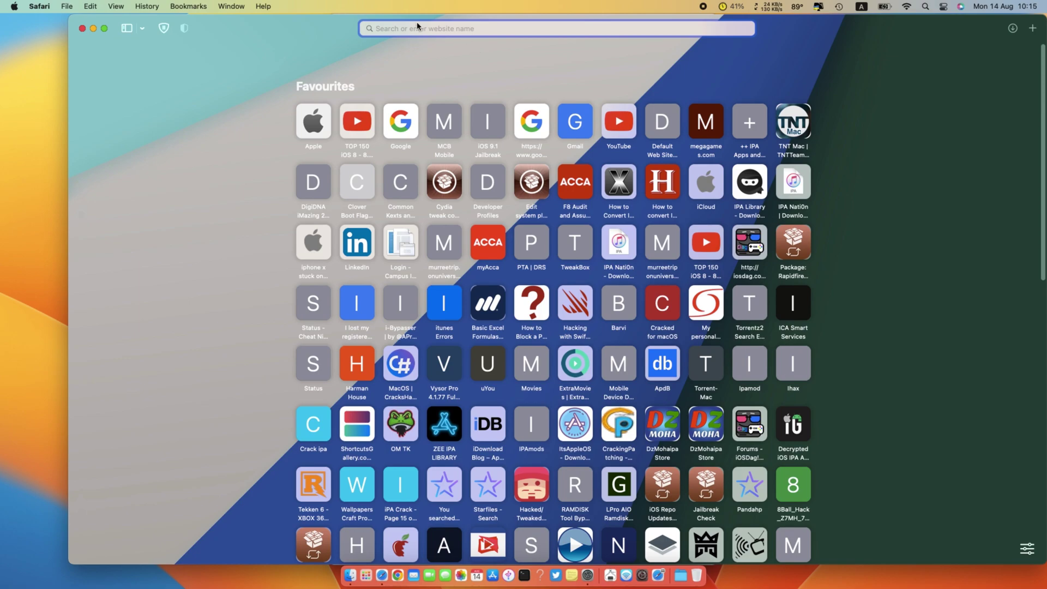
- Open apple.com from Safari's Favourites to test the internet connection
{"action": "left_click", "coordinate": [319, 125]}
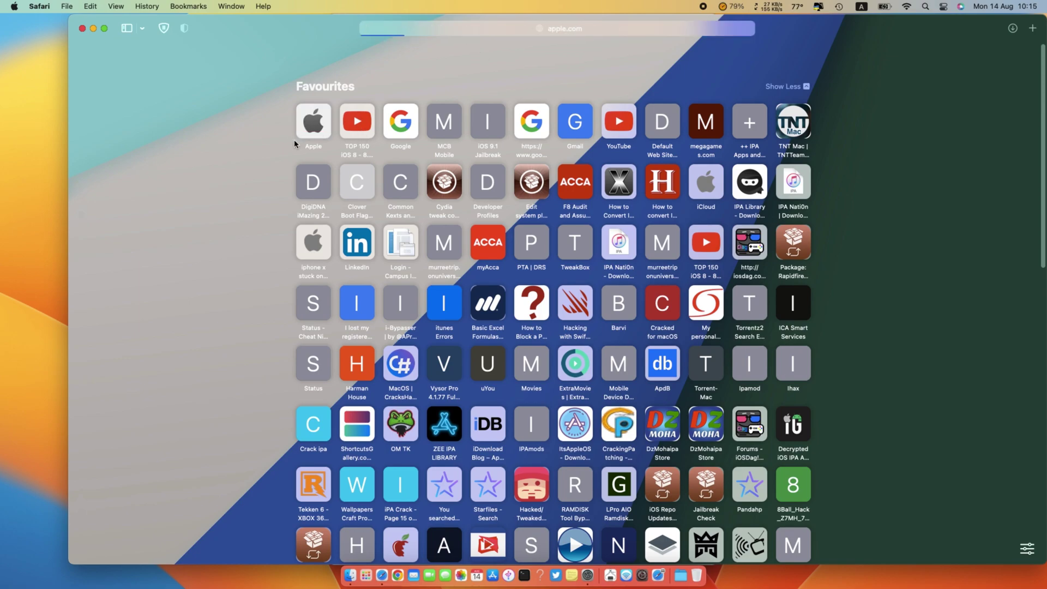